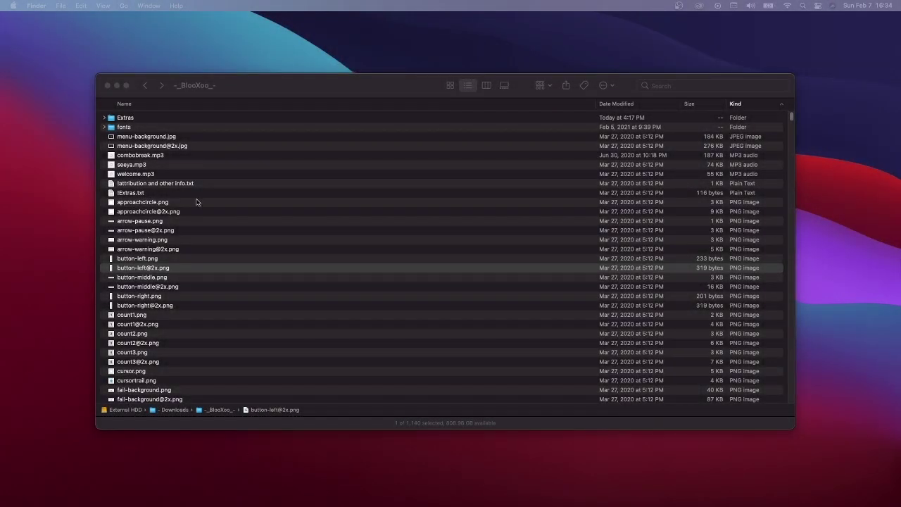
Look through the -_BlooXoo_- skin folder and locate the cursor.png and cursortrail.png files
{"action": "left_click", "coordinate": [329, 83]}
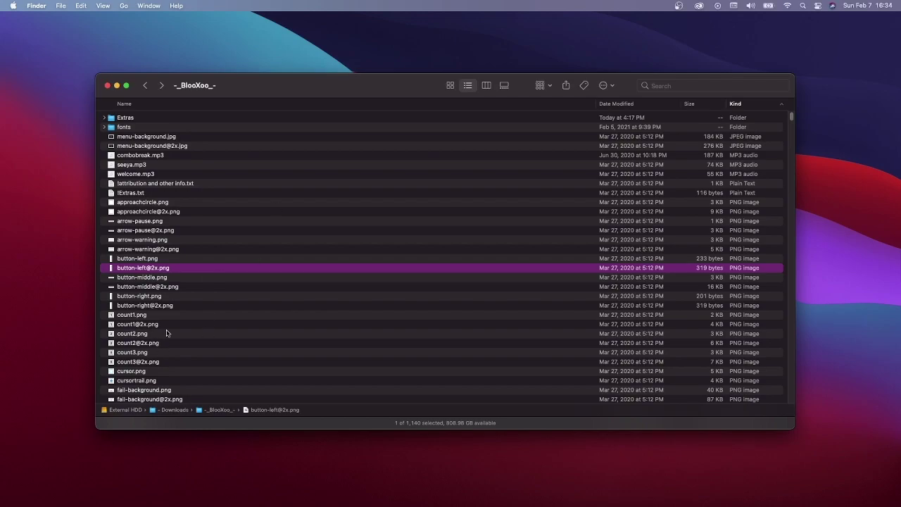
{"action": "scroll", "coordinate": [197, 347], "scroll_direction": "down", "scroll_amount": 1}
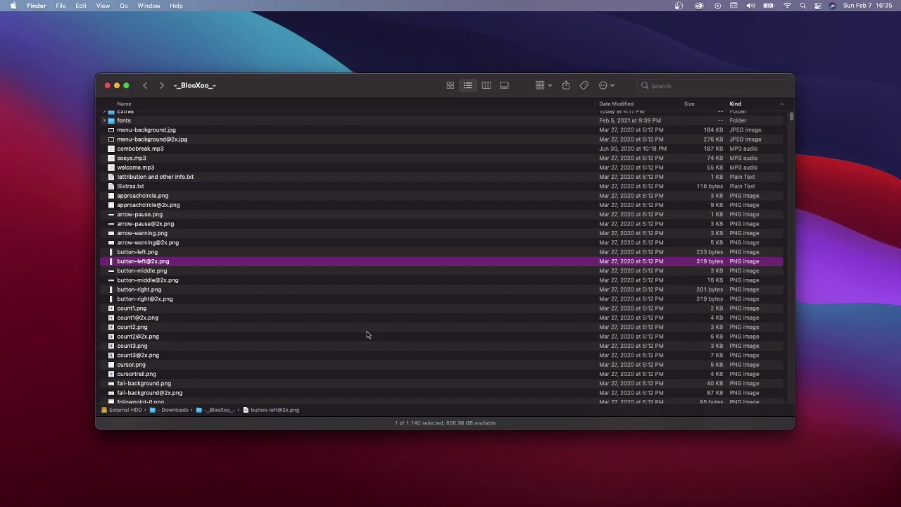
{"action": "scroll", "coordinate": [334, 329], "scroll_direction": "up", "scroll_amount": 1}
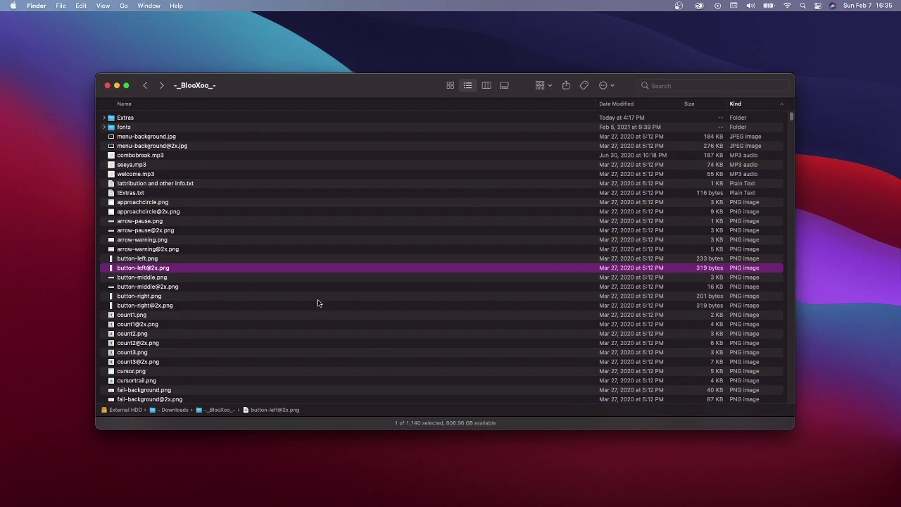
{"action": "scroll", "coordinate": [335, 343], "scroll_direction": "down", "scroll_amount": 15}
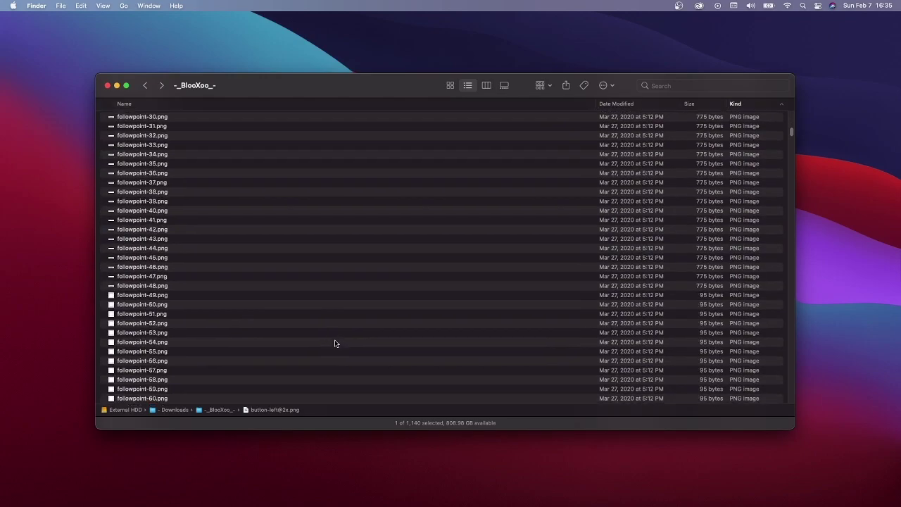
{"action": "scroll", "coordinate": [335, 343], "scroll_direction": "up", "scroll_amount": 15}
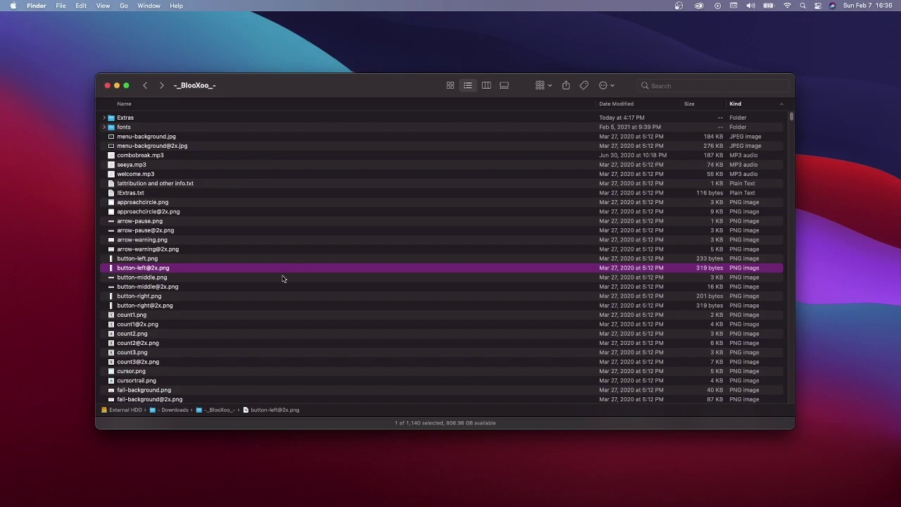
{"action": "scroll", "coordinate": [293, 307], "scroll_direction": "down", "scroll_amount": 10}
{"action": "scroll", "coordinate": [293, 310], "scroll_direction": "down", "scroll_amount": 5}
{"action": "scroll", "coordinate": [303, 321], "scroll_direction": "up", "scroll_amount": 15}
{"action": "scroll", "coordinate": [176, 367], "scroll_direction": "down", "scroll_amount": 1}
{"action": "left_click", "coordinate": [154, 367]}
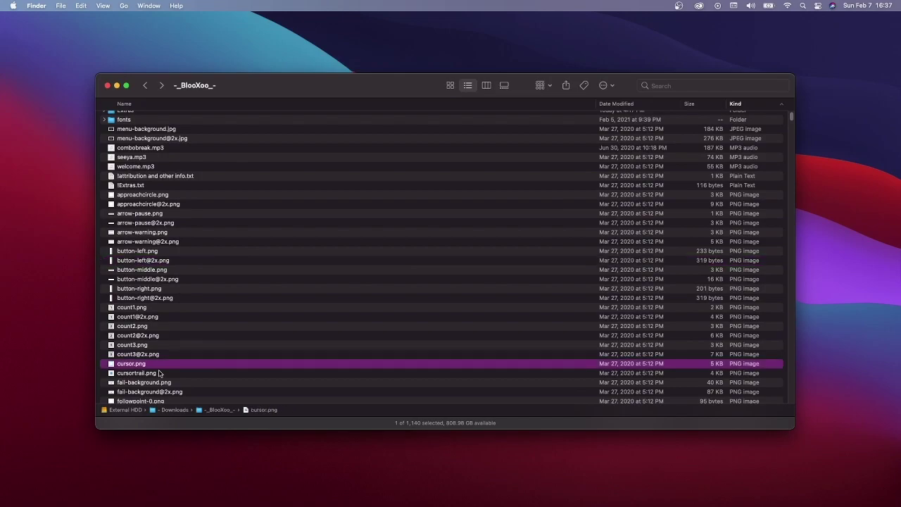
{"action": "left_click", "coordinate": [160, 374], "text": "shift"}
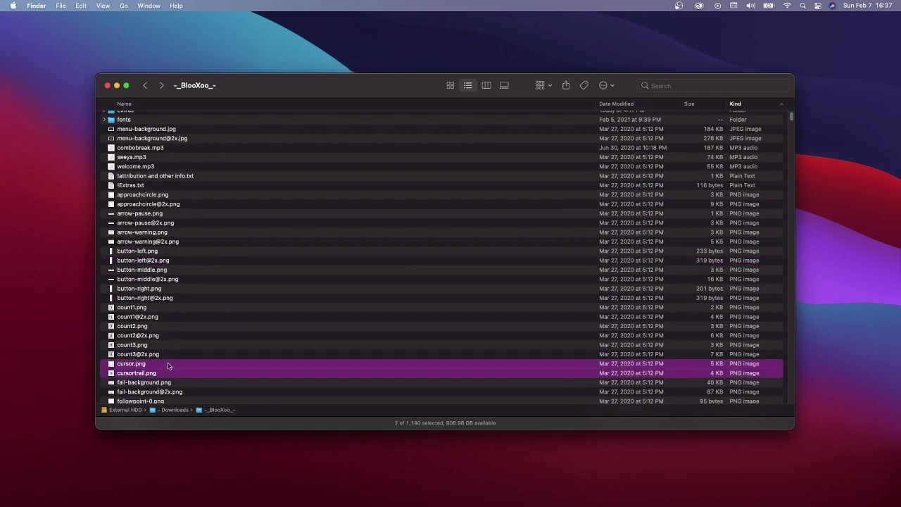
{"action": "scroll", "coordinate": [252, 343], "scroll_direction": "up", "scroll_amount": 1}
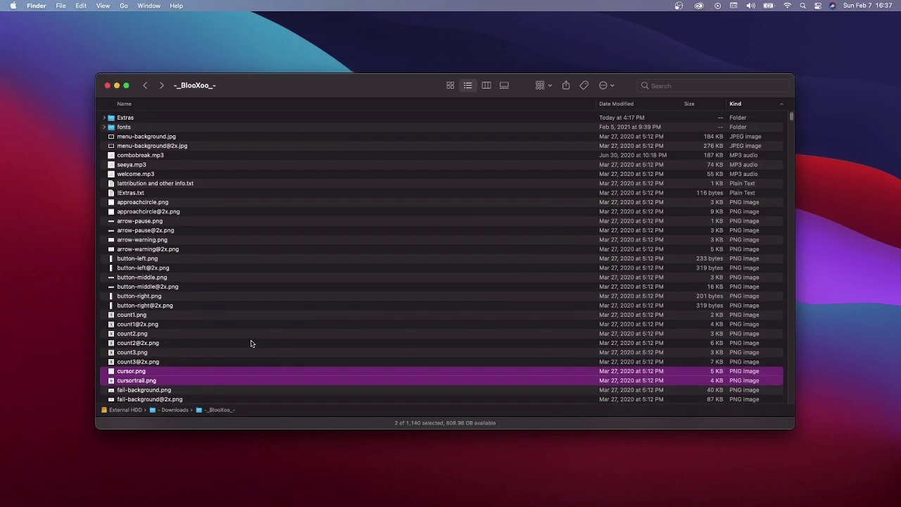
{"action": "left_click", "coordinate": [219, 371]}
{"action": "left_click", "coordinate": [223, 365]}
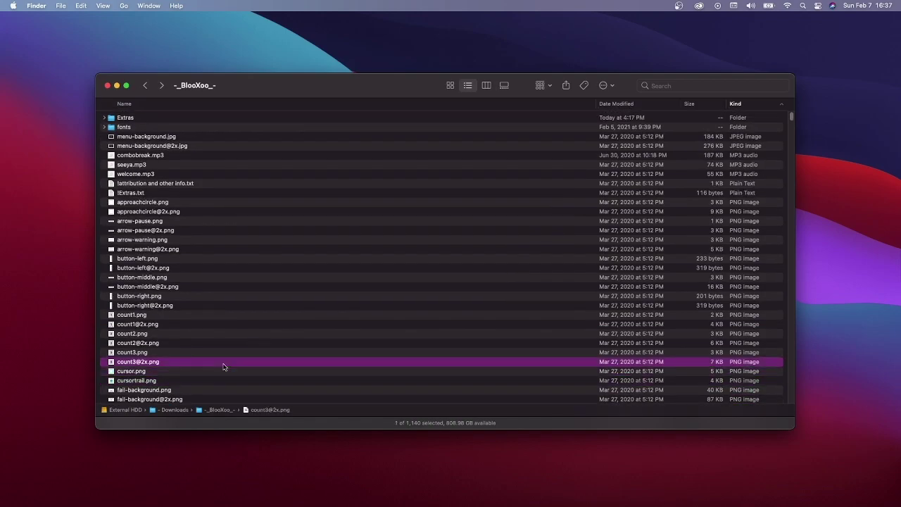
Open the Extras folder in a new tab and go into its Cursors folder
{"action": "left_click", "coordinate": [141, 119]}
{"action": "right_click", "coordinate": [142, 118]}
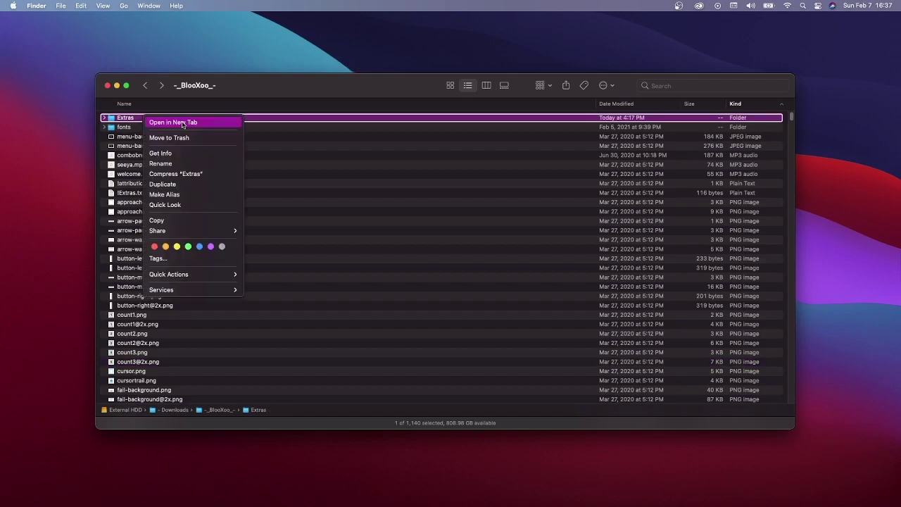
{"action": "left_click", "coordinate": [417, 216]}
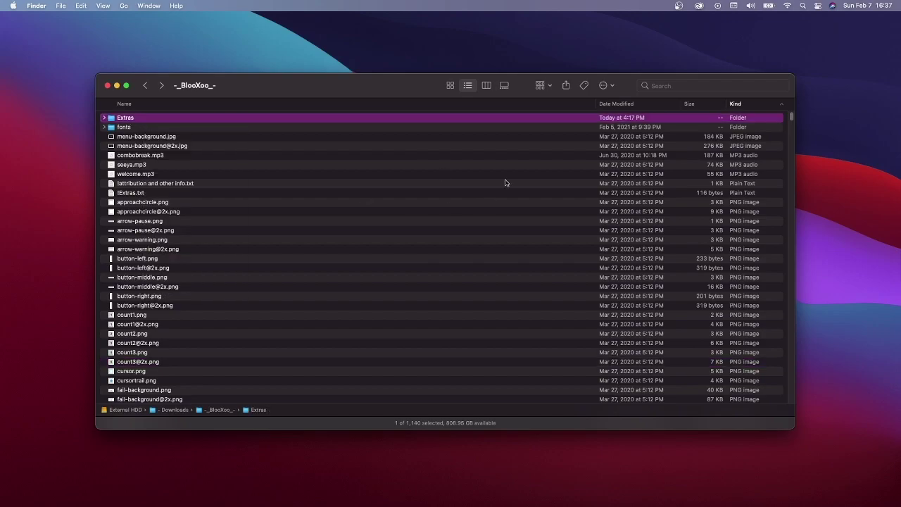
{"action": "key", "text": "super+t"}
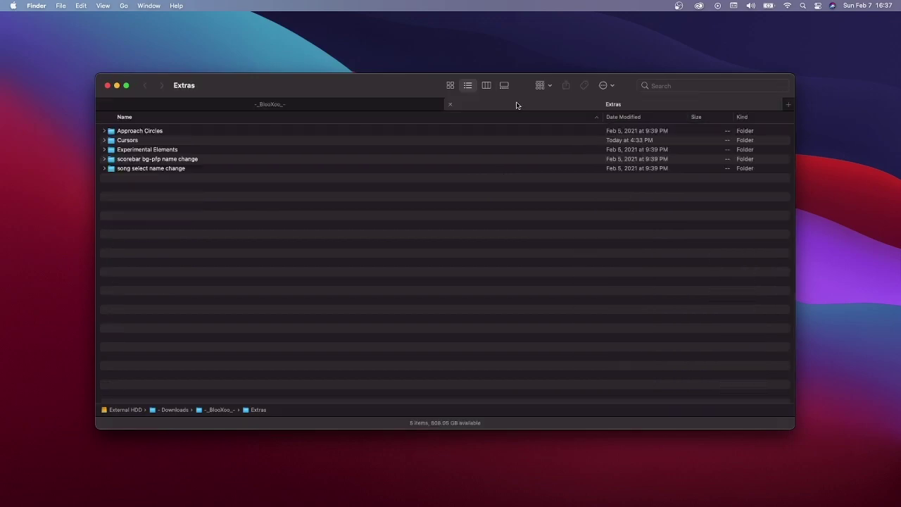
{"action": "left_click", "coordinate": [137, 144]}
{"action": "key", "text": "super+Down"}
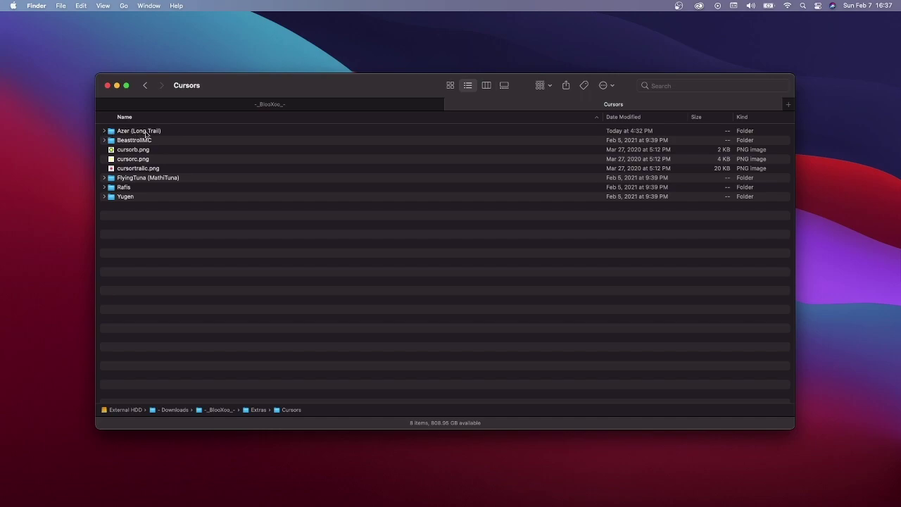
Expand the Azer (Long Trail) folder and inspect its cursor.png, cursormiddle.png and cursortrail.png files
{"action": "left_click", "coordinate": [105, 131]}
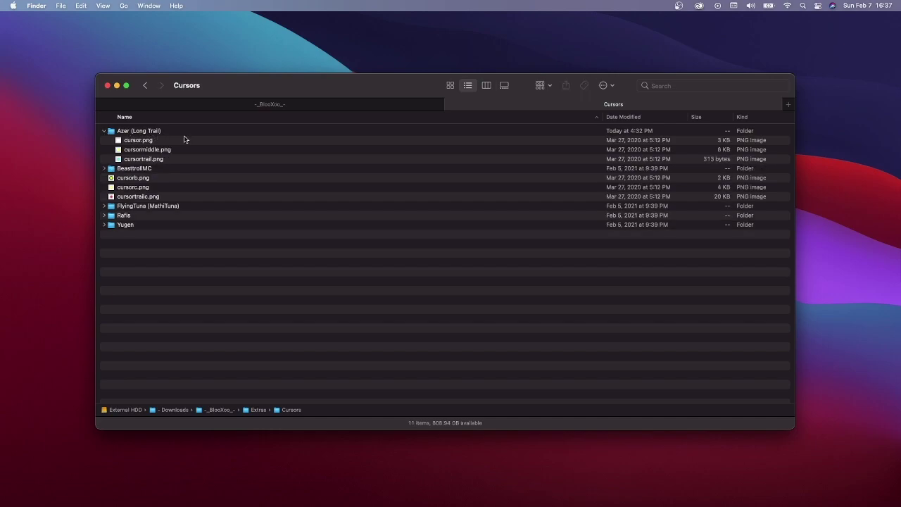
{"action": "left_click", "coordinate": [146, 139]}
{"action": "left_click", "coordinate": [173, 149]}
{"action": "left_click", "coordinate": [168, 160]}
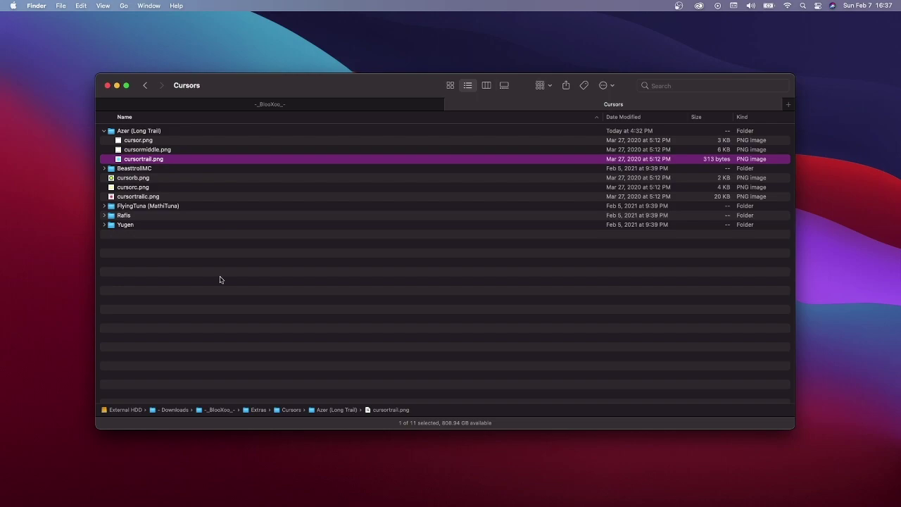
Create a new folder named Bloo inside the Cursors folder
{"action": "left_click", "coordinate": [198, 292]}
{"action": "right_click", "coordinate": [200, 258]}
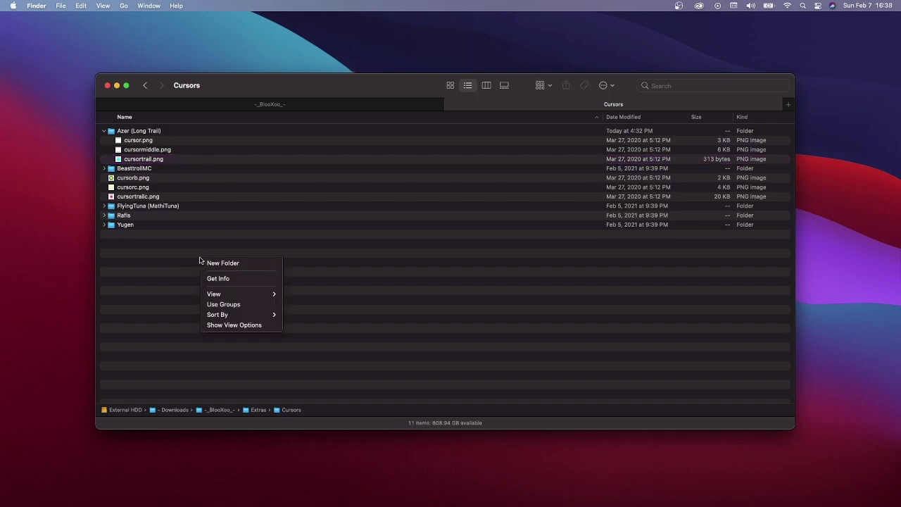
{"action": "left_click", "coordinate": [268, 264]}
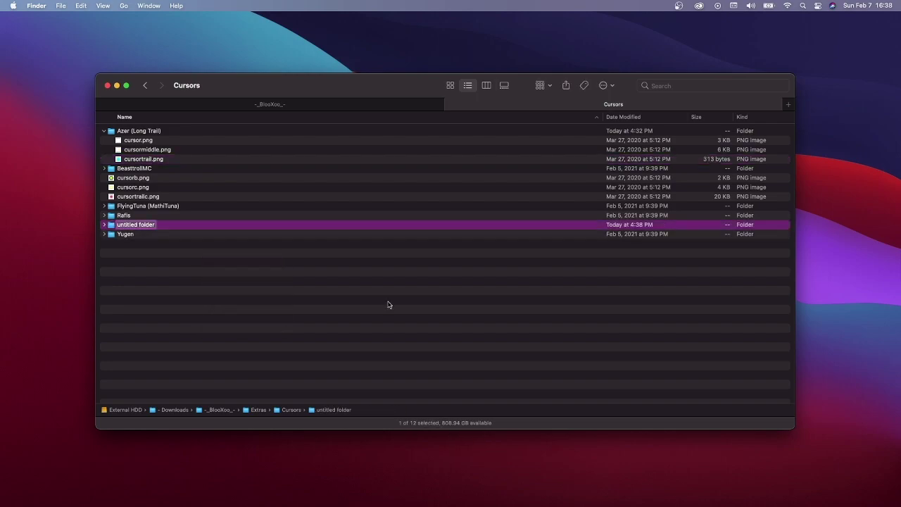
{"action": "type", "text": "Bloo"}
{"action": "key", "text": "Return"}
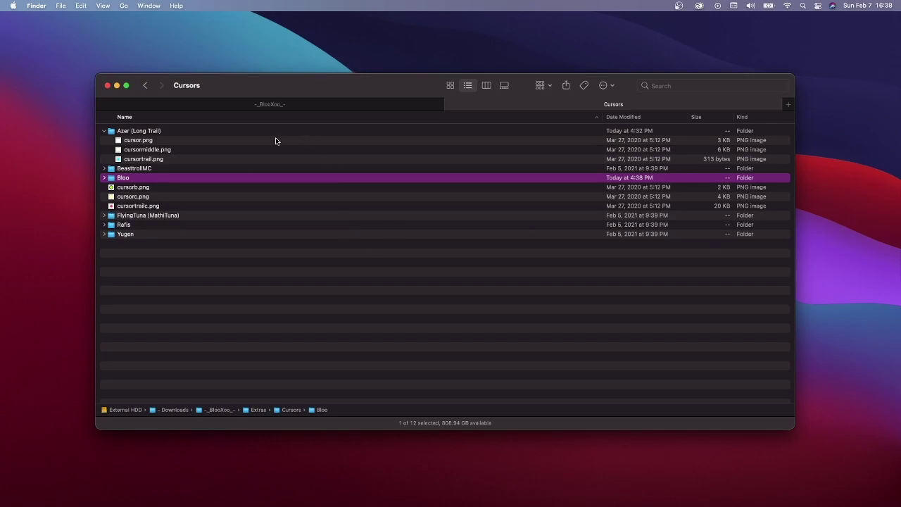
Move cursor.png and cursortrail.png from the -_BlooXoo_- folder into the Bloo folder, leaving Bloo collapsed
{"action": "left_click", "coordinate": [103, 179]}
{"action": "key", "text": "ctrl+shift+Tab"}
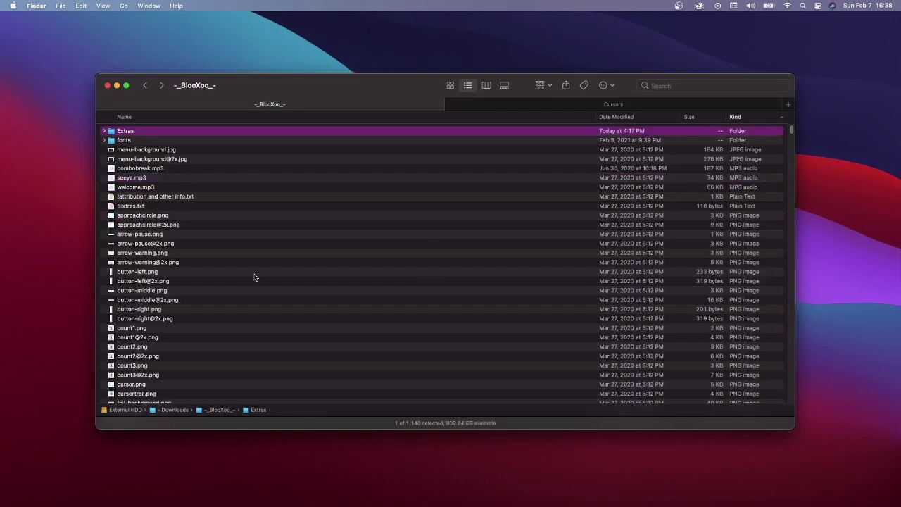
{"action": "scroll", "coordinate": [255, 277], "scroll_direction": "down", "scroll_amount": 3}
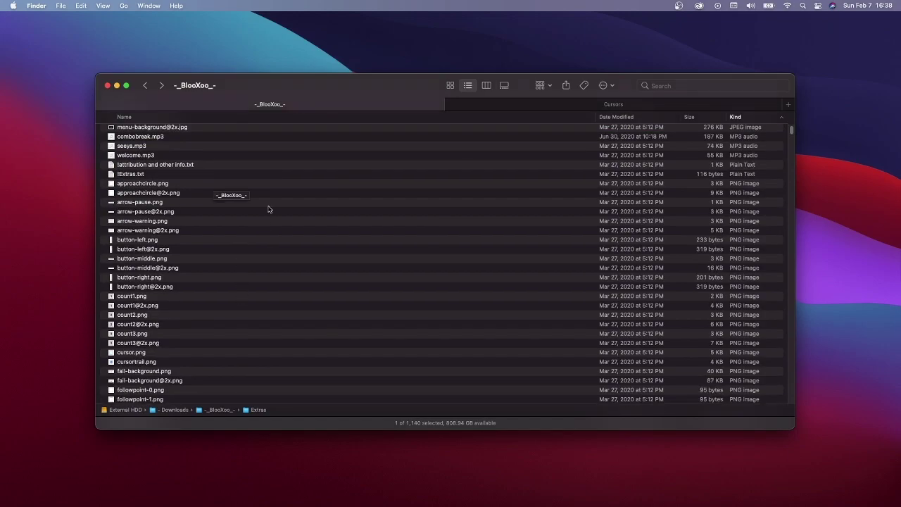
{"action": "left_click", "coordinate": [250, 224]}
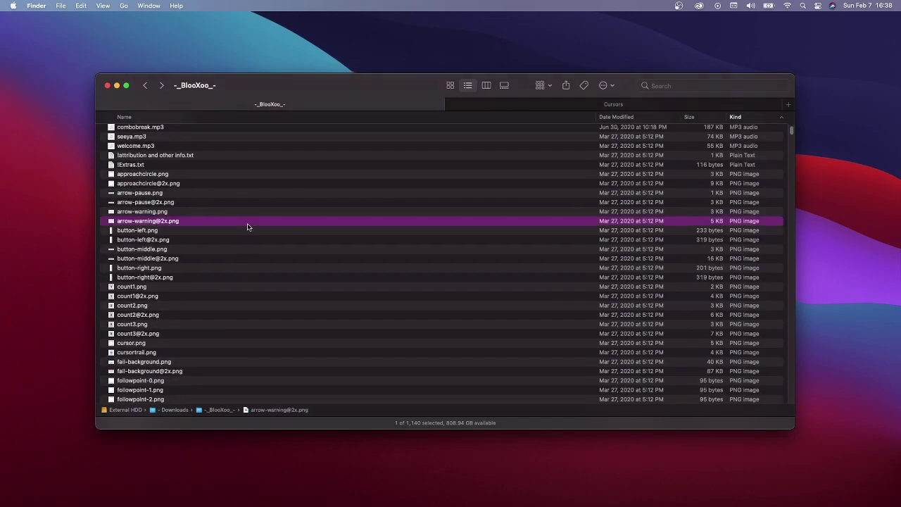
{"action": "left_click", "coordinate": [133, 344]}
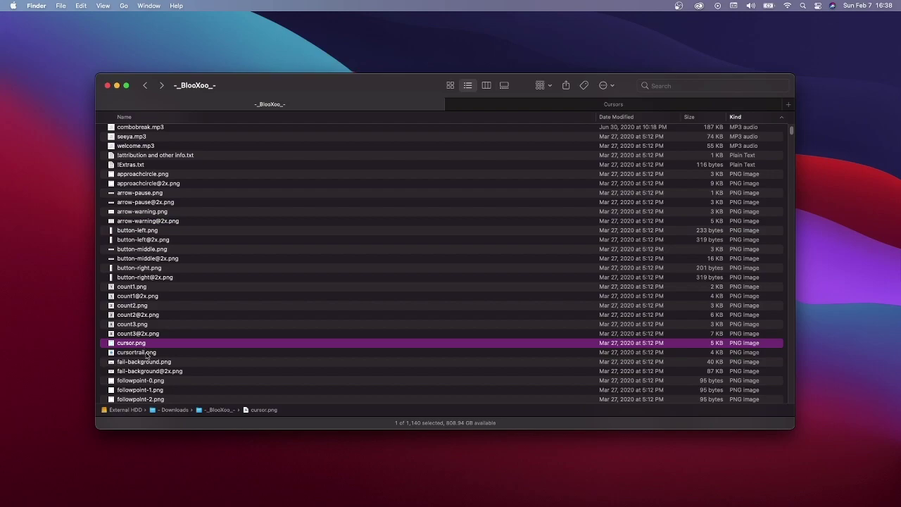
{"action": "left_click", "coordinate": [144, 353], "text": "shift"}
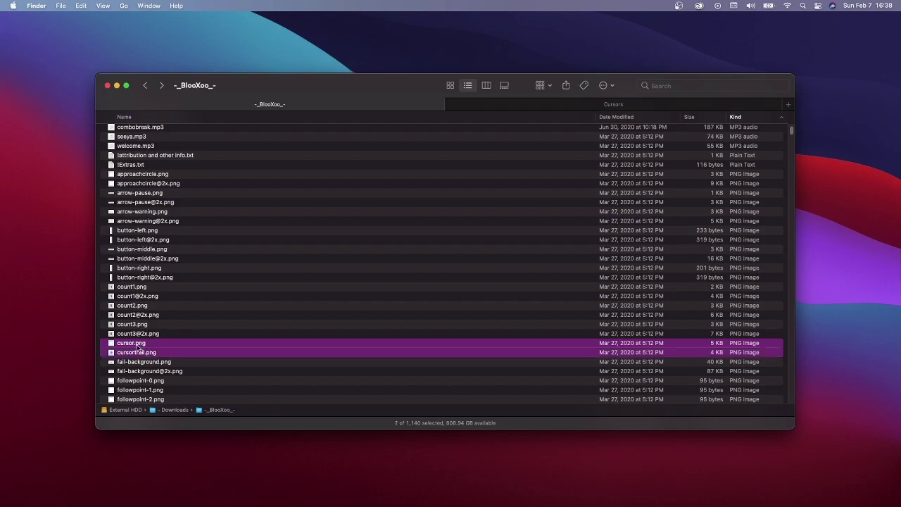
{"action": "left_click_drag", "start_coordinate": [139, 348], "coordinate": [123, 202]}
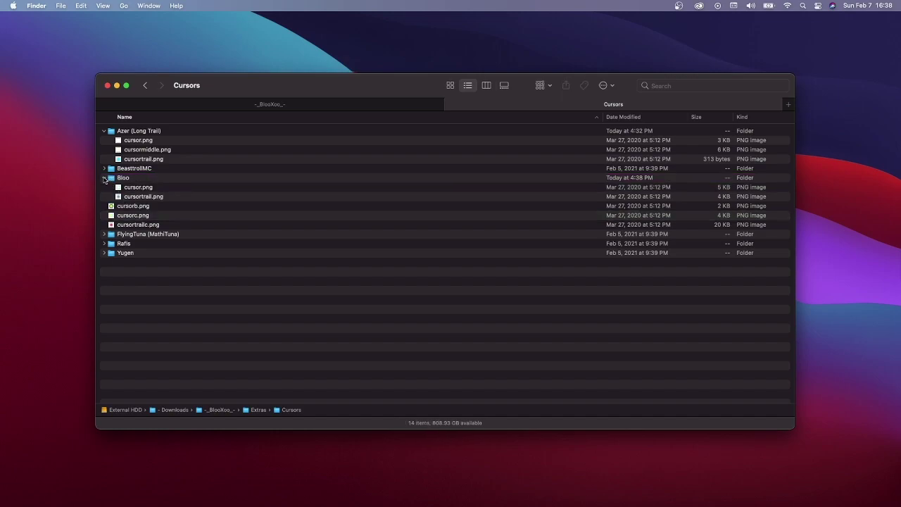
{"action": "left_click", "coordinate": [104, 178]}
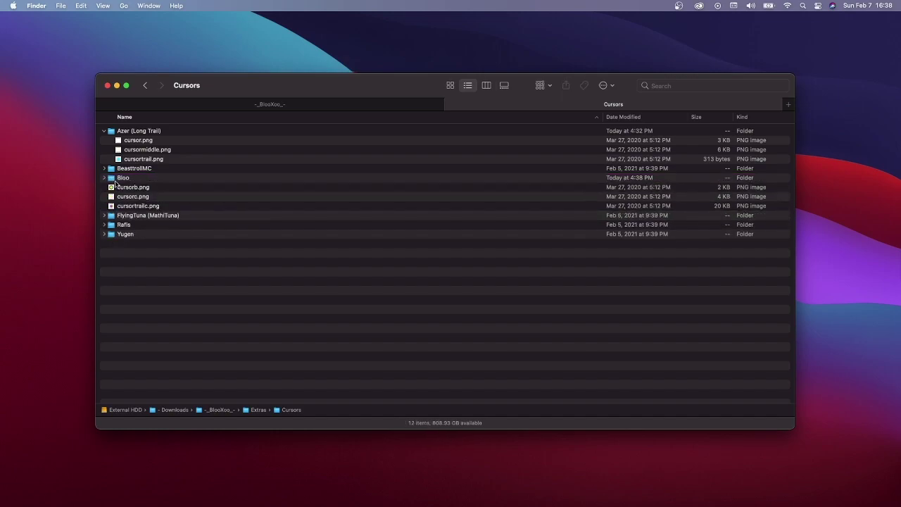
{"action": "left_click", "coordinate": [104, 177]}
{"action": "left_click", "coordinate": [104, 177]}
Move cursor.png, cursormiddle.png and cursortrail.png from Azer (Long Trail) into the main -_BlooXoo_- folder
{"action": "left_click", "coordinate": [146, 141]}
{"action": "left_click", "coordinate": [160, 161], "text": "shift"}
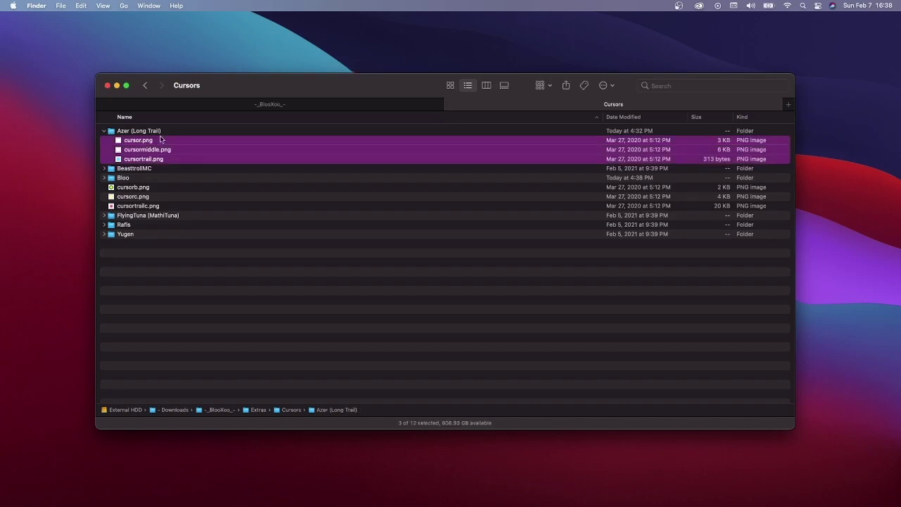
{"action": "left_click_drag", "start_coordinate": [151, 145], "coordinate": [375, 327]}
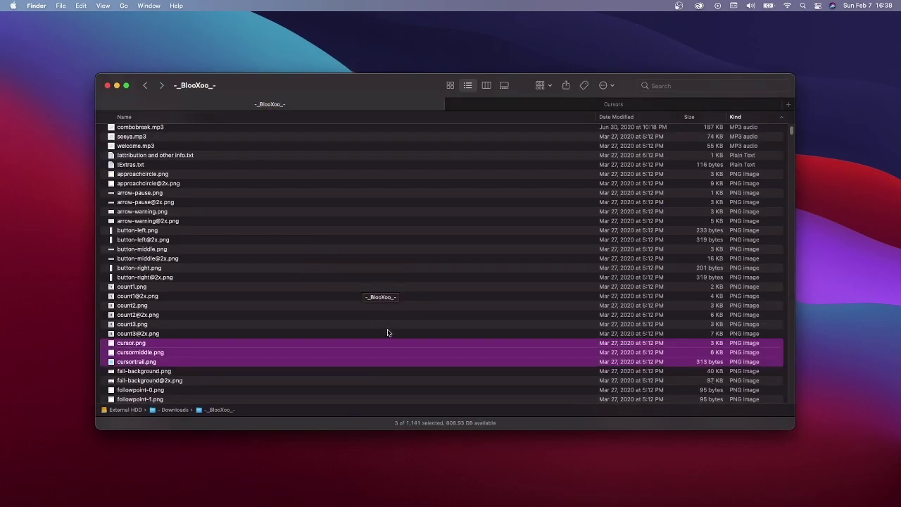
{"action": "left_click", "coordinate": [247, 324]}
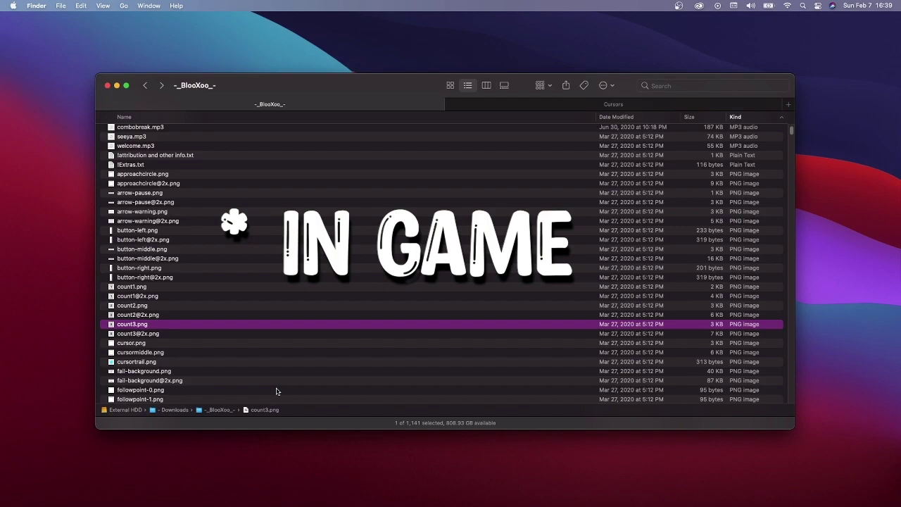
Review the cursor.png, cursormiddle.png and cursortrail.png files in the -_BlooXoo_- folder's list
{"action": "left_click", "coordinate": [227, 343]}
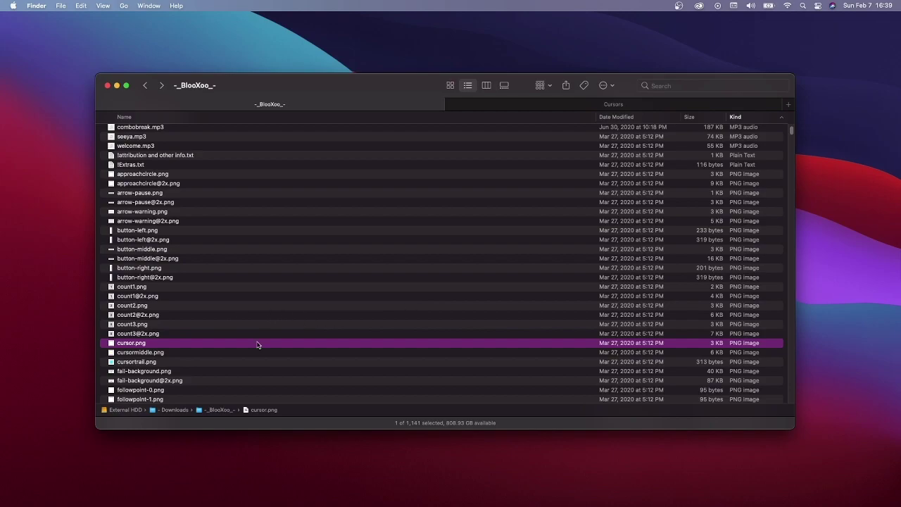
{"action": "left_click", "coordinate": [161, 355]}
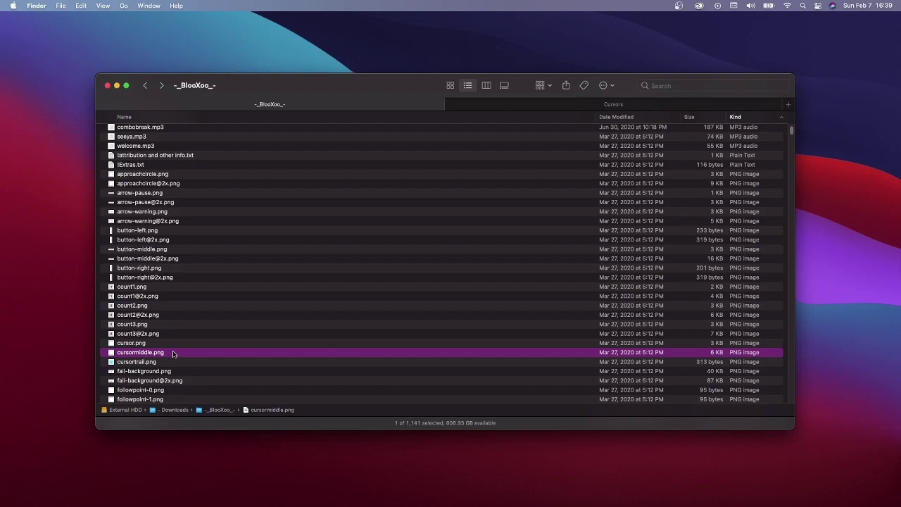
{"action": "left_click", "coordinate": [200, 365]}
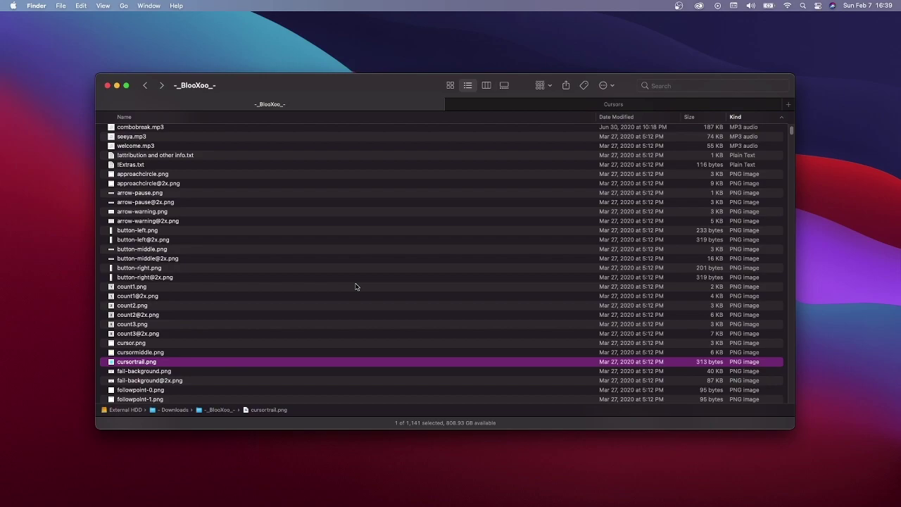
{"action": "left_click", "coordinate": [190, 355]}
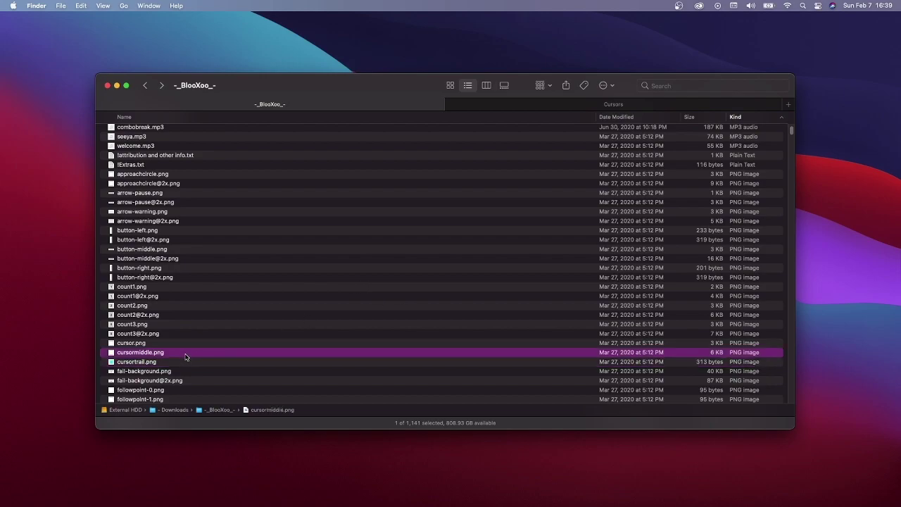
{"action": "left_click", "coordinate": [175, 362]}
{"action": "left_click", "coordinate": [177, 354]}
{"action": "left_click", "coordinate": [179, 362]}
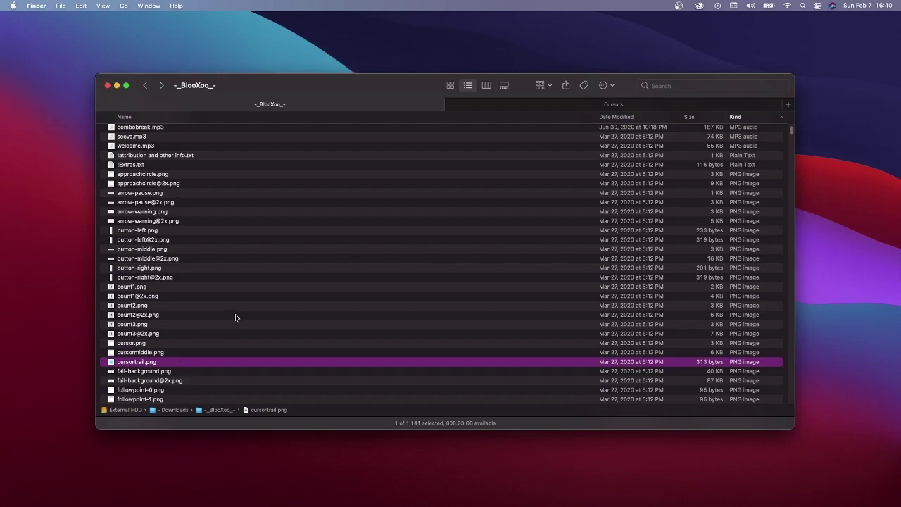
{"action": "left_click", "coordinate": [180, 345]}
{"action": "left_click", "coordinate": [178, 362]}
{"action": "scroll", "coordinate": [243, 350], "scroll_direction": "up", "scroll_amount": 2}
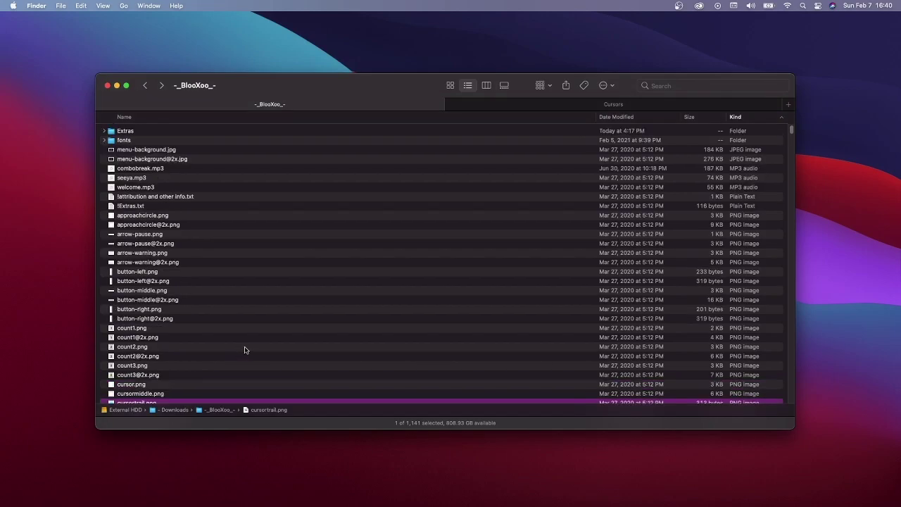
{"action": "scroll", "coordinate": [246, 349], "scroll_direction": "down", "scroll_amount": 5}
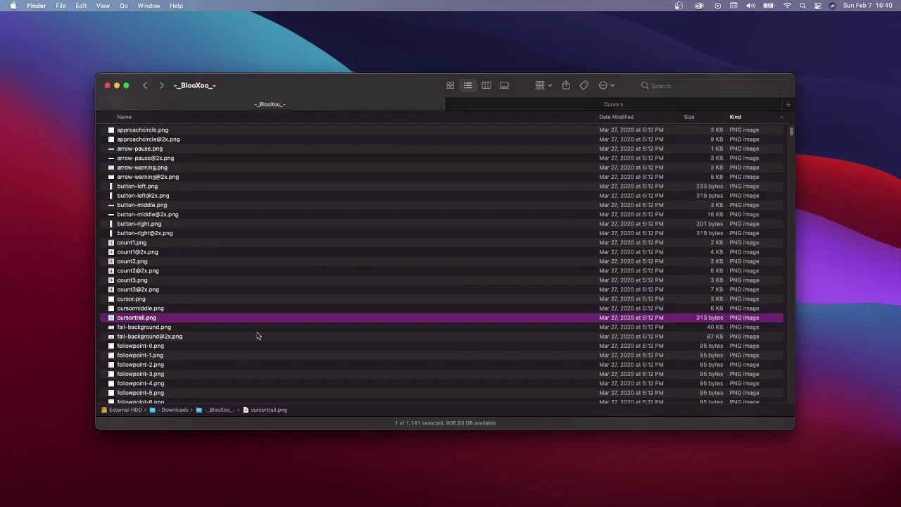
{"action": "scroll", "coordinate": [257, 336], "scroll_direction": "up", "scroll_amount": 2}
{"action": "scroll", "coordinate": [240, 329], "scroll_direction": "down", "scroll_amount": 2}
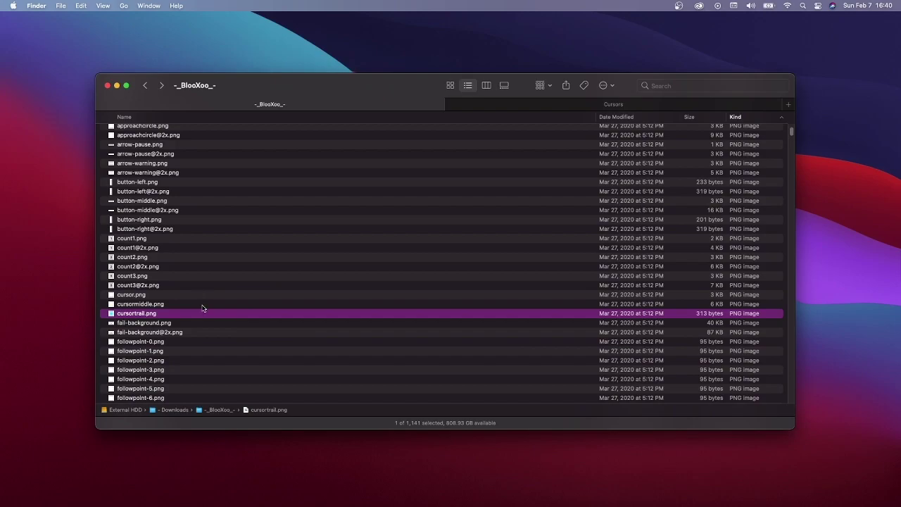
{"action": "scroll", "coordinate": [254, 323], "scroll_direction": "up", "scroll_amount": 5}
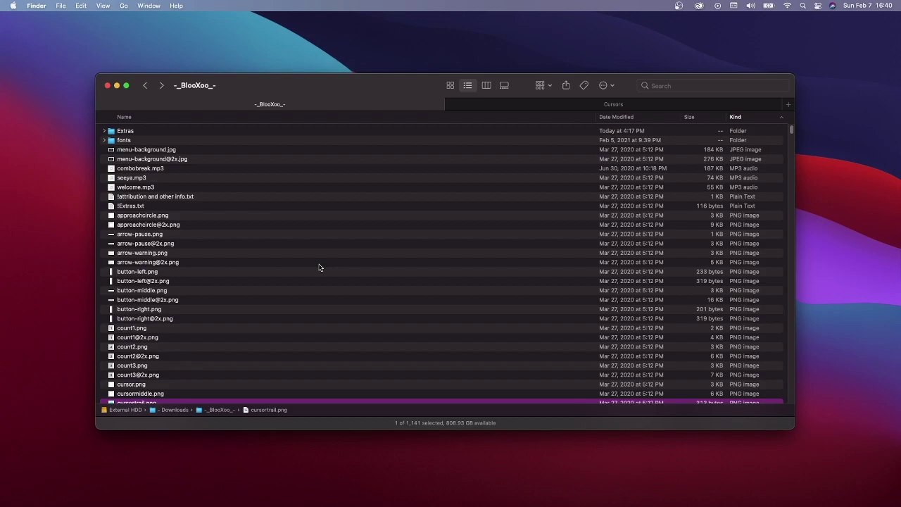
{"action": "scroll", "coordinate": [319, 268], "scroll_direction": "down", "scroll_amount": 5}
{"action": "left_click", "coordinate": [176, 283]}
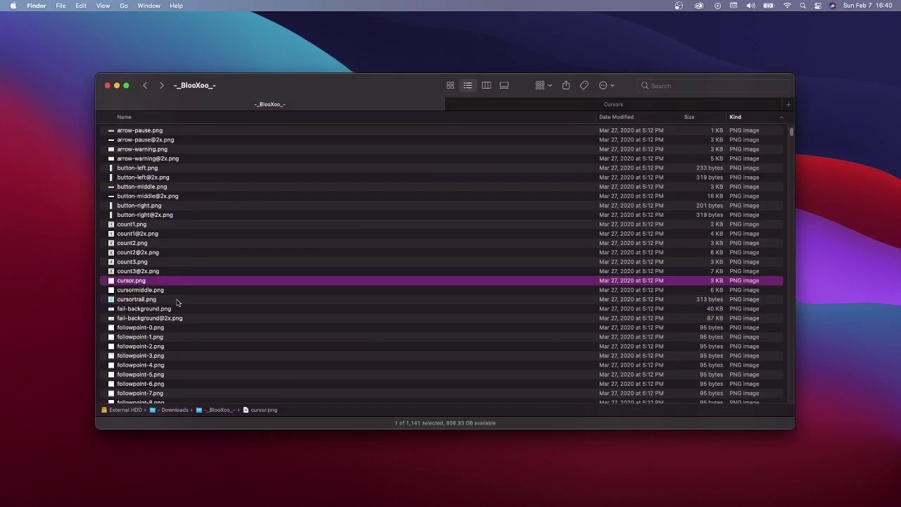